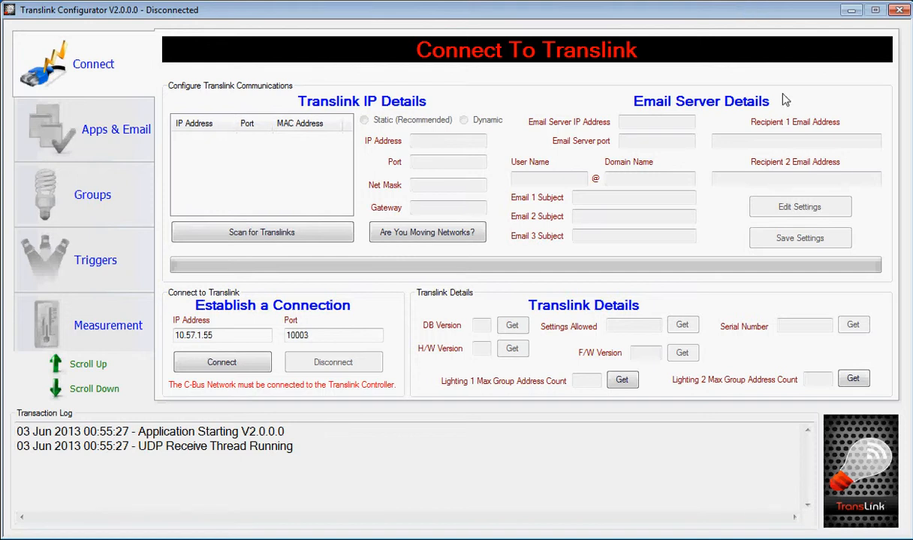
- View the firmware update page and its instructions
{"action": "left_click", "coordinate": [84, 389]}
{"action": "left_click", "coordinate": [77, 254]}
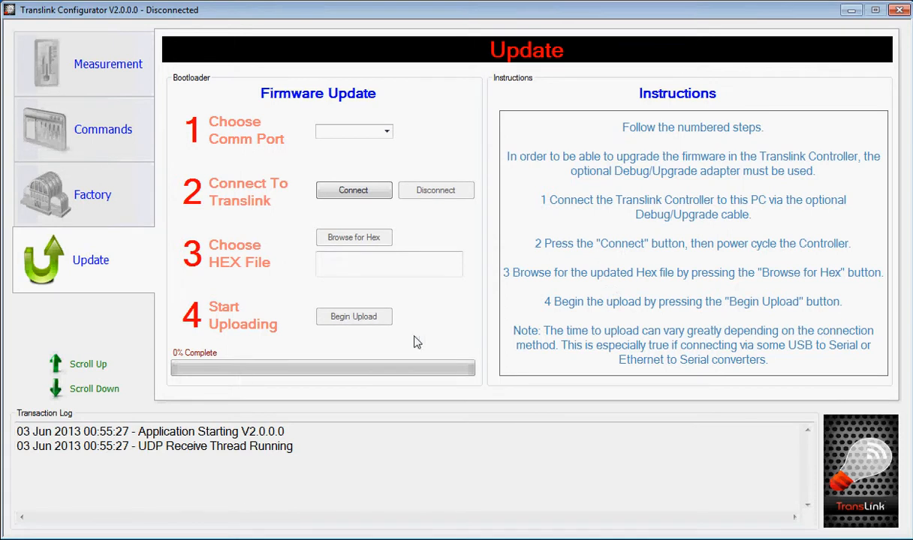
{"action": "left_click", "coordinate": [84, 365]}
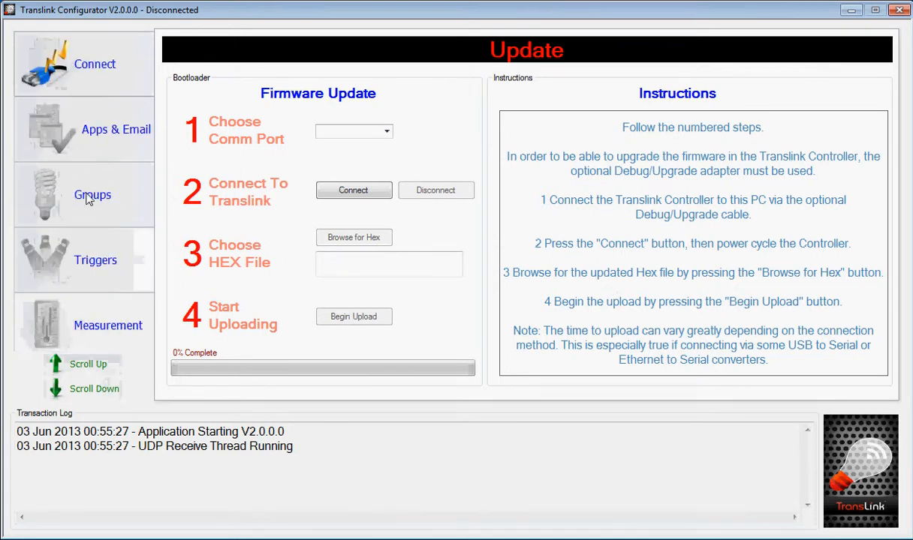
- Scan the network for Translinks, select the device at 10.57.1.55 and connect to it
{"action": "left_click", "coordinate": [87, 73]}
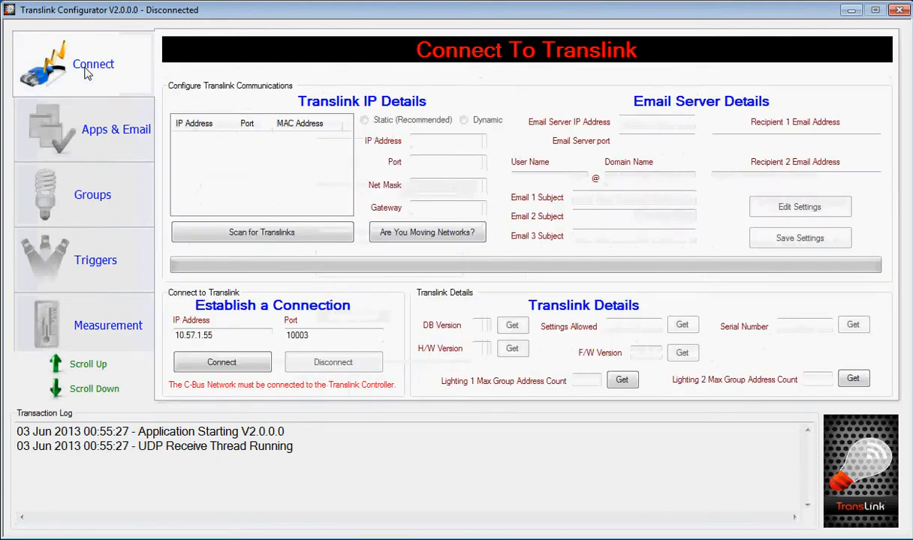
{"action": "left_click", "coordinate": [274, 238]}
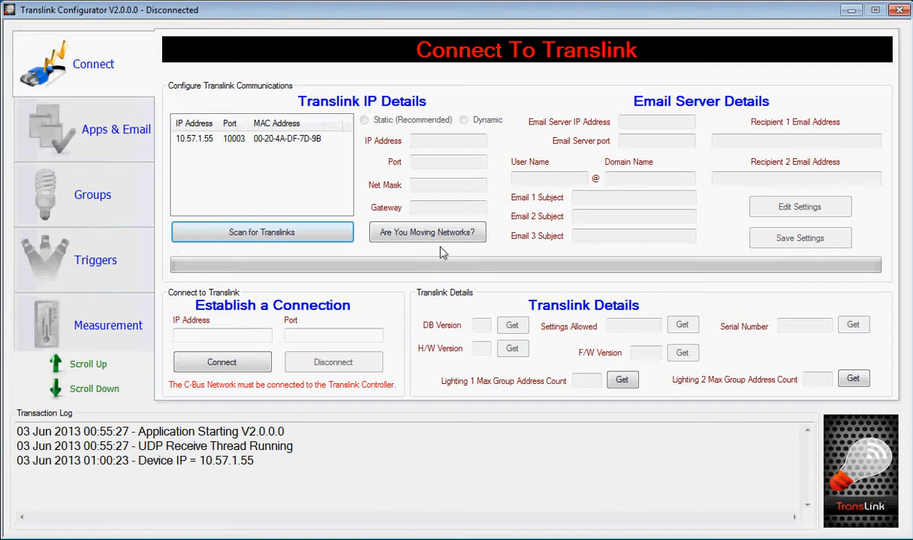
{"action": "left_click", "coordinate": [187, 142]}
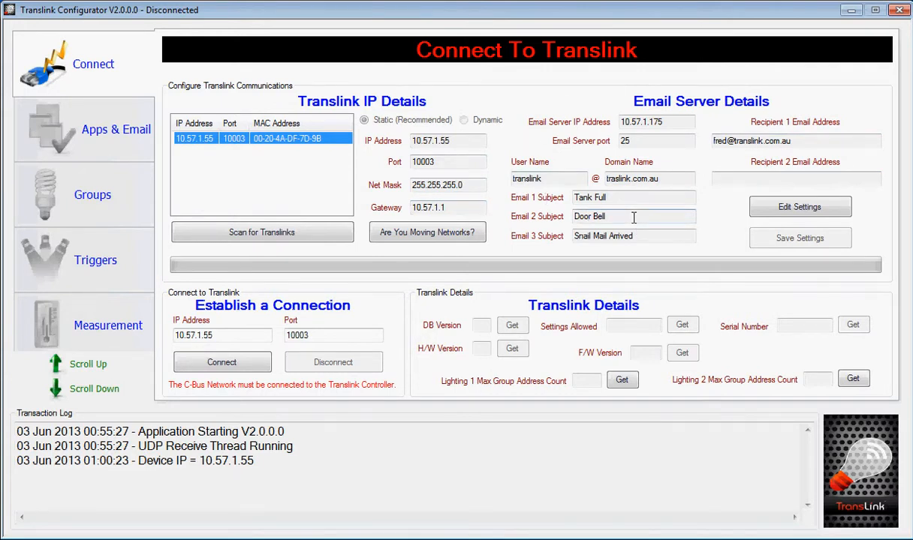
{"action": "left_click", "coordinate": [223, 364]}
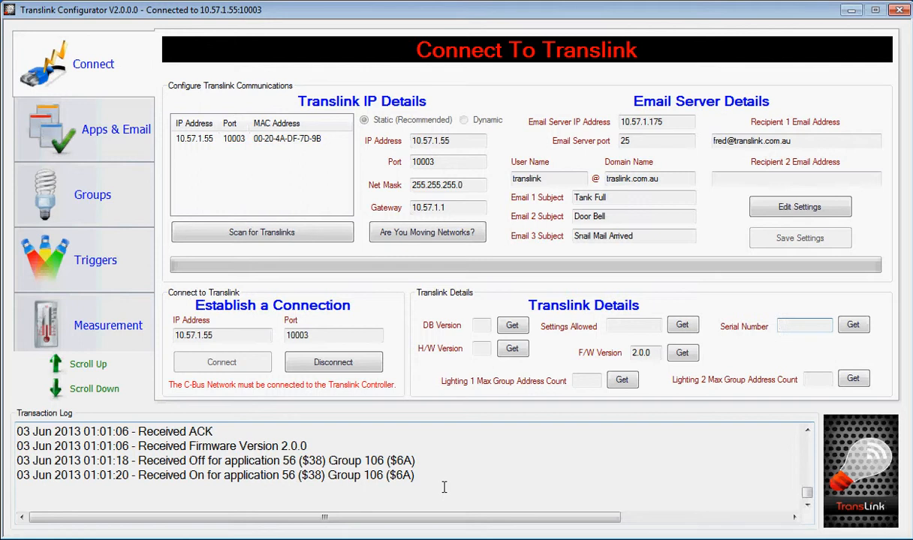
- Retrieve the supported application types, bridge address and all email triggers from the controller
{"action": "left_click", "coordinate": [49, 140]}
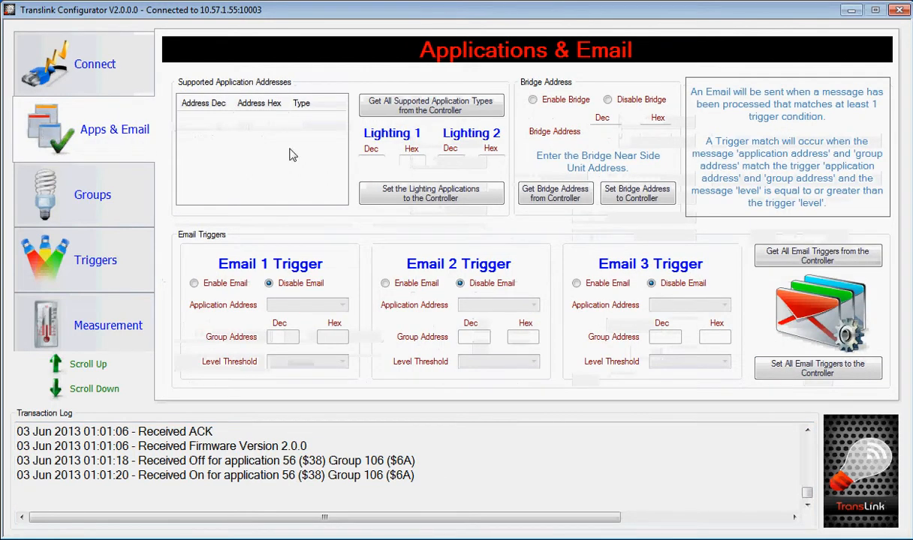
{"action": "left_click", "coordinate": [429, 102]}
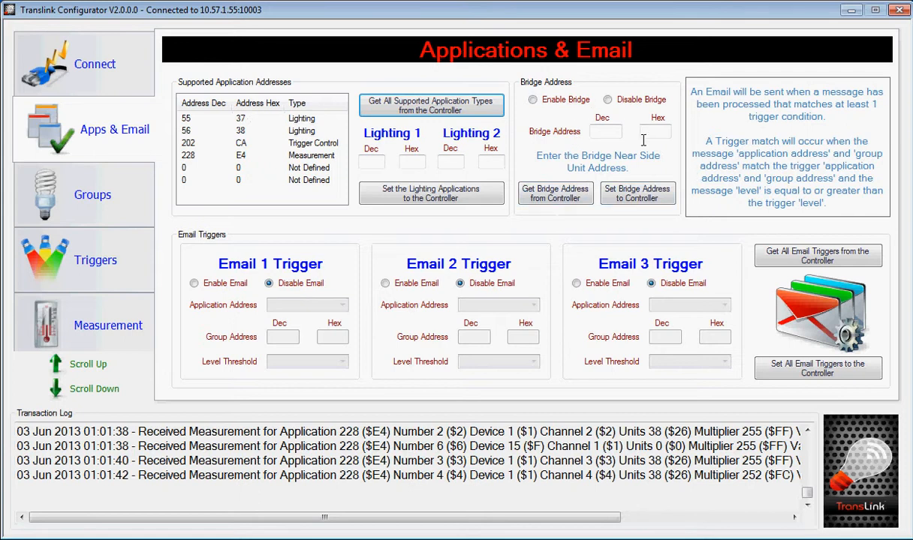
{"action": "left_click", "coordinate": [531, 196]}
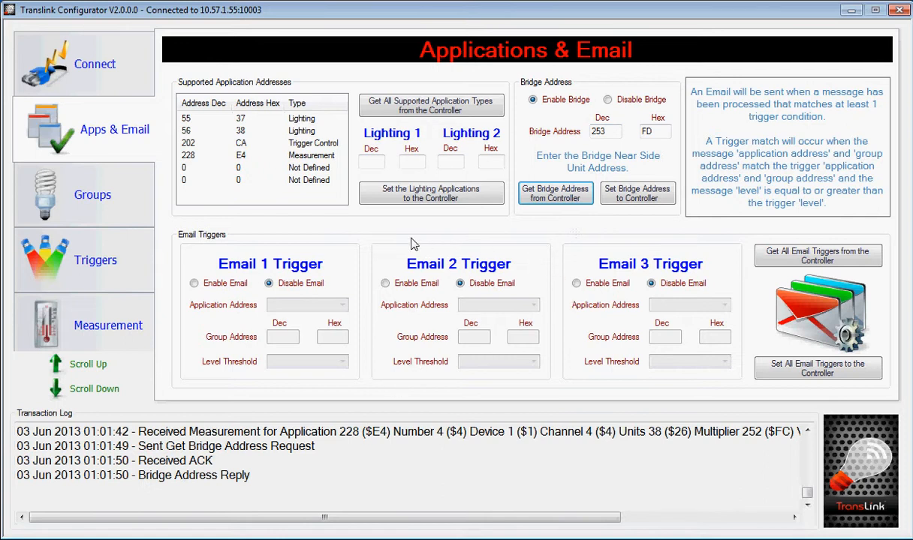
{"action": "left_click", "coordinate": [765, 259]}
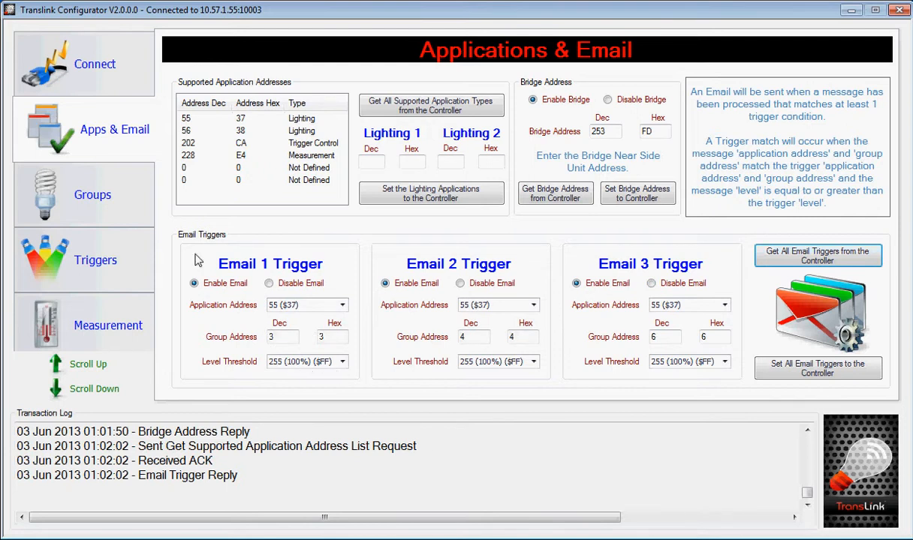
- Fill in a single group address name with application address 56 ($38), group address 1 and name "light"
{"action": "left_click", "coordinate": [106, 206]}
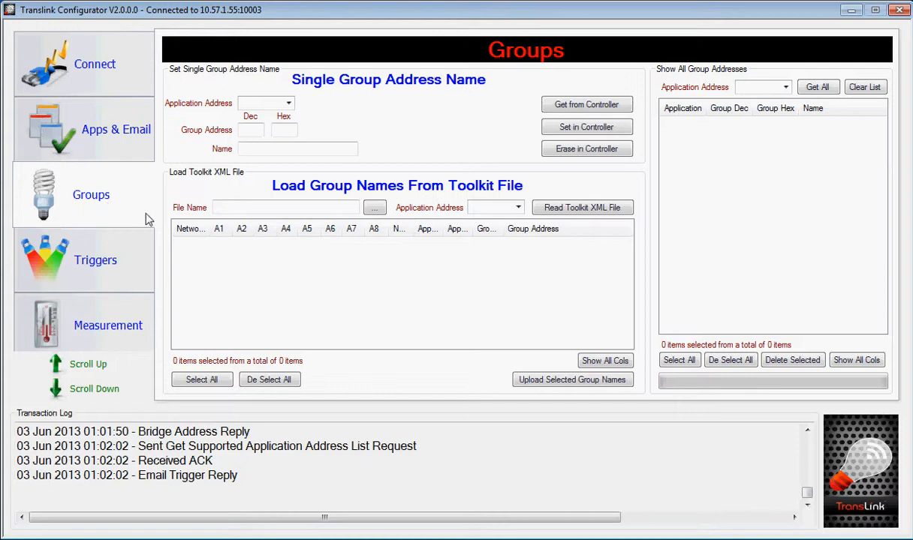
{"action": "left_click", "coordinate": [289, 106]}
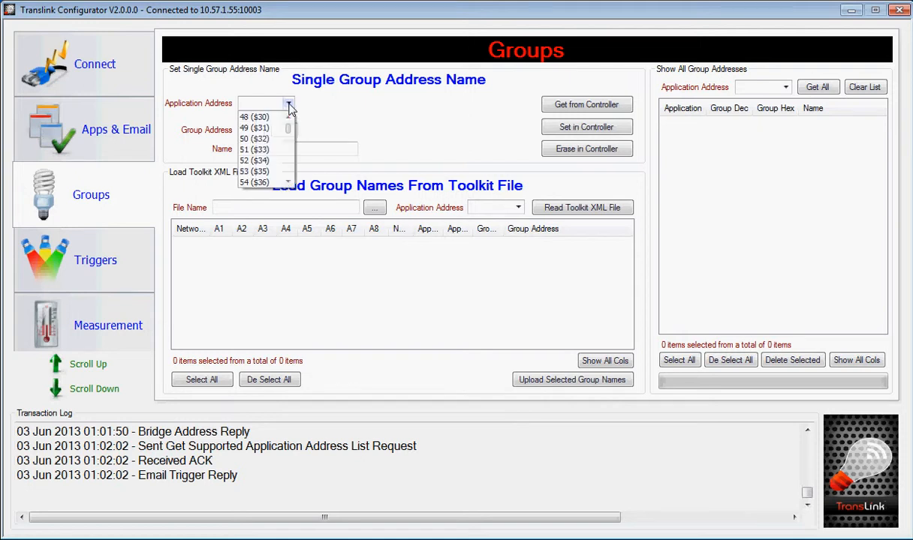
{"action": "left_click", "coordinate": [287, 182]}
{"action": "left_click", "coordinate": [288, 183]}
{"action": "left_click", "coordinate": [263, 182]}
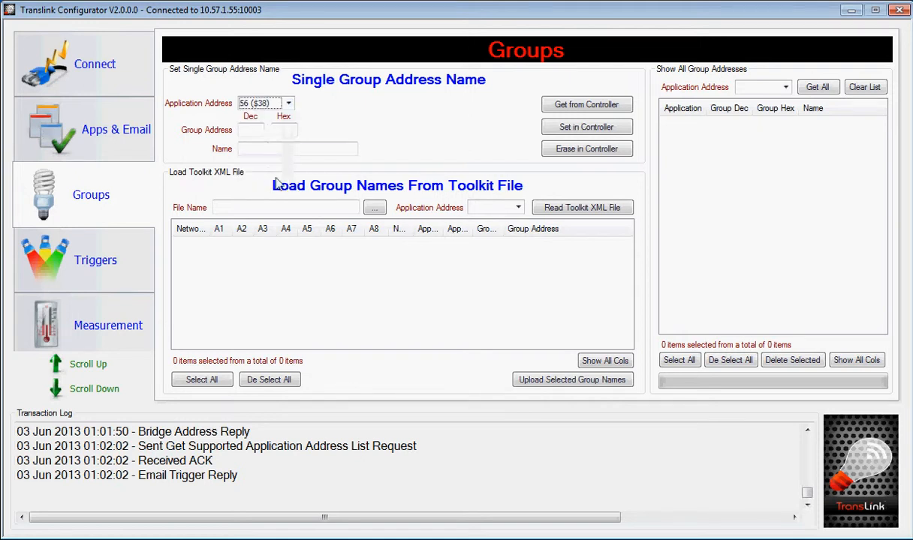
{"action": "left_click", "coordinate": [281, 130]}
{"action": "type", "text": "1"}
{"action": "key", "text": "Tab"}
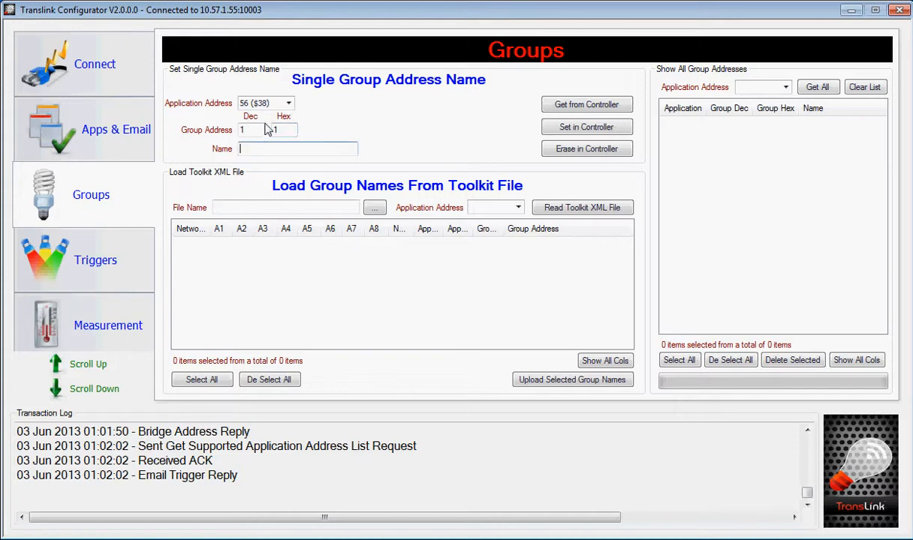
{"action": "type", "text": "light"}
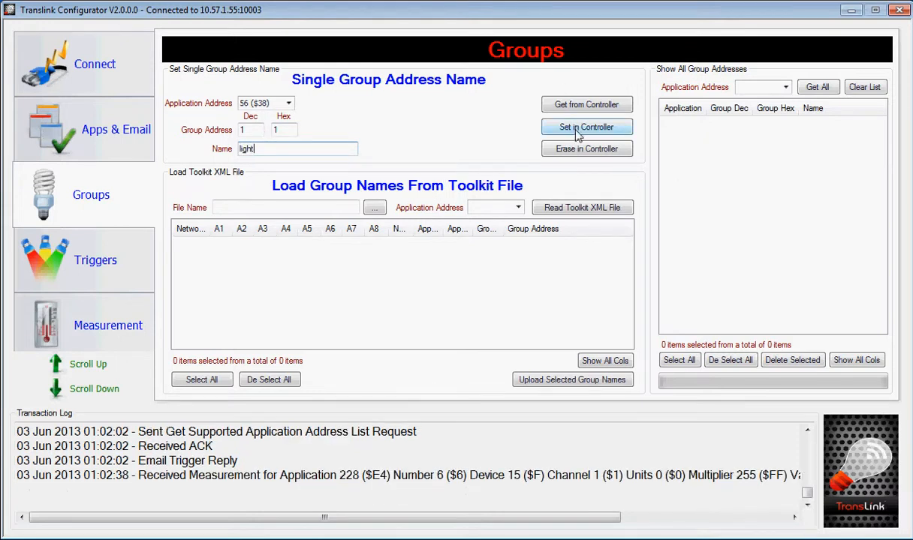
- Choose test.xml from the C-Gate2 tag folder as the Toolkit file for loading group names
{"action": "left_click", "coordinate": [374, 209]}
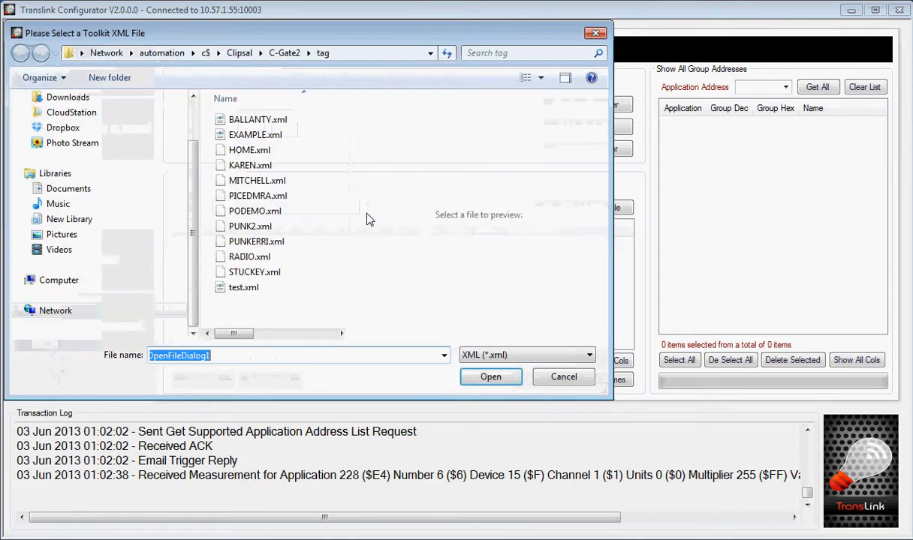
{"action": "left_click", "coordinate": [240, 287]}
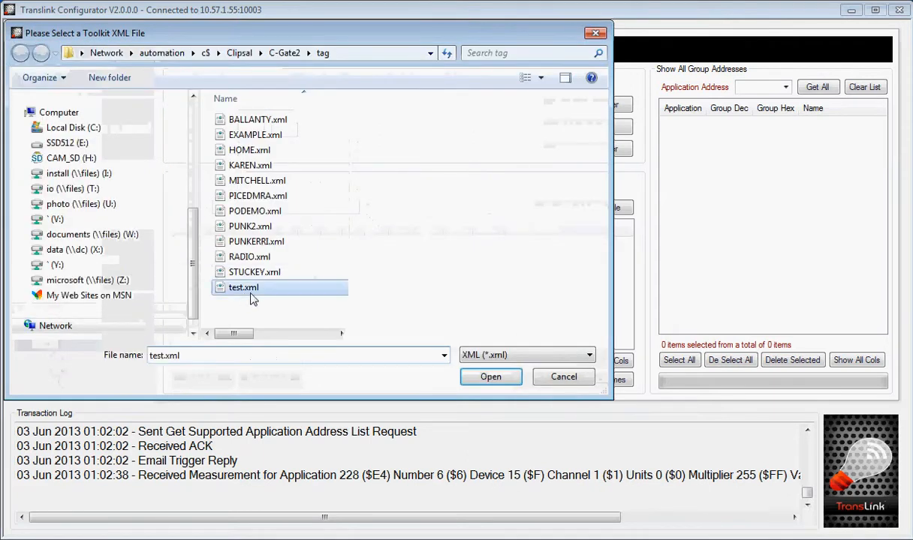
{"action": "left_click", "coordinate": [490, 375]}
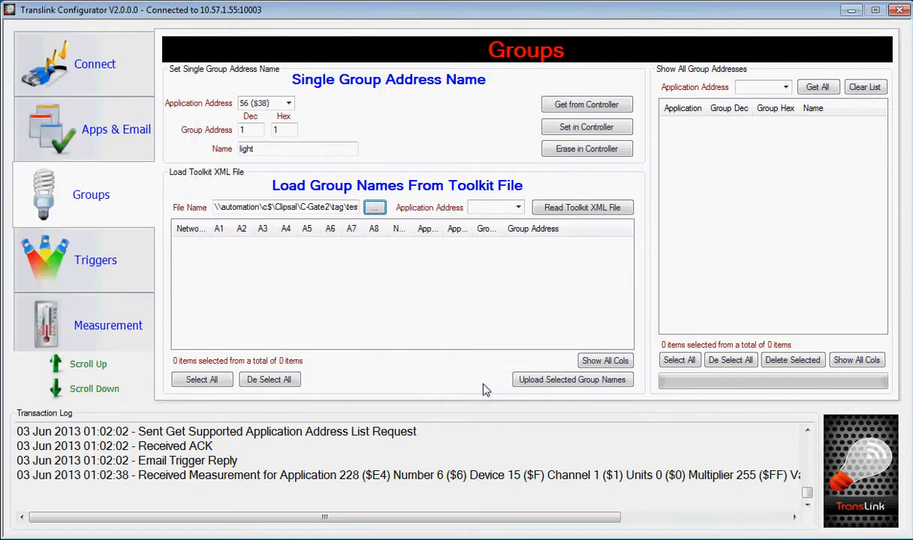
- Read the group names for application address 55 ($37) from the chosen Toolkit XML file
{"action": "left_click", "coordinate": [516, 207]}
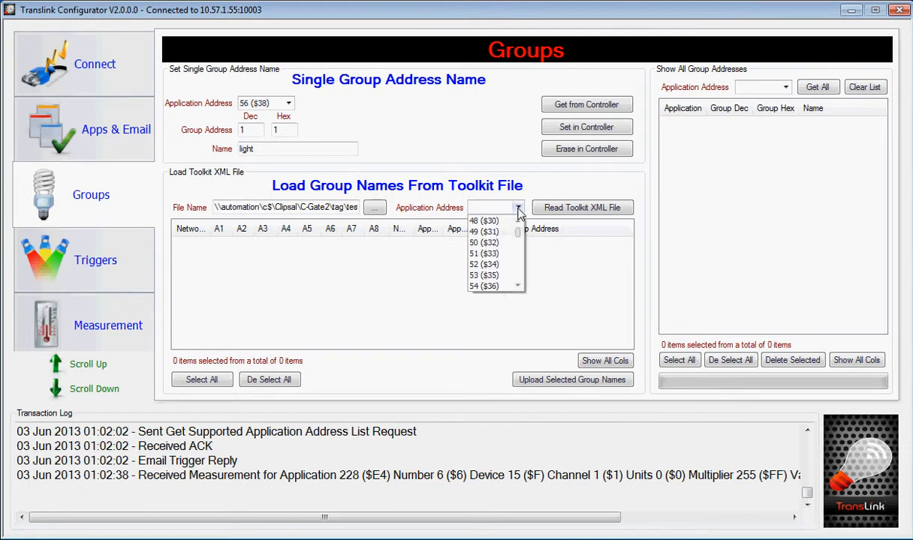
{"action": "left_click", "coordinate": [517, 286]}
{"action": "left_click", "coordinate": [517, 286]}
{"action": "left_click", "coordinate": [492, 275]}
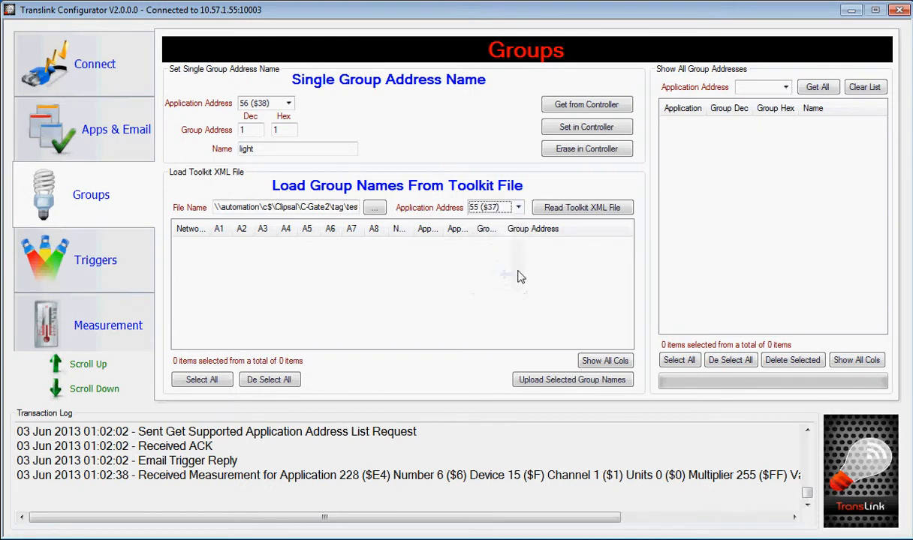
{"action": "left_click", "coordinate": [566, 211]}
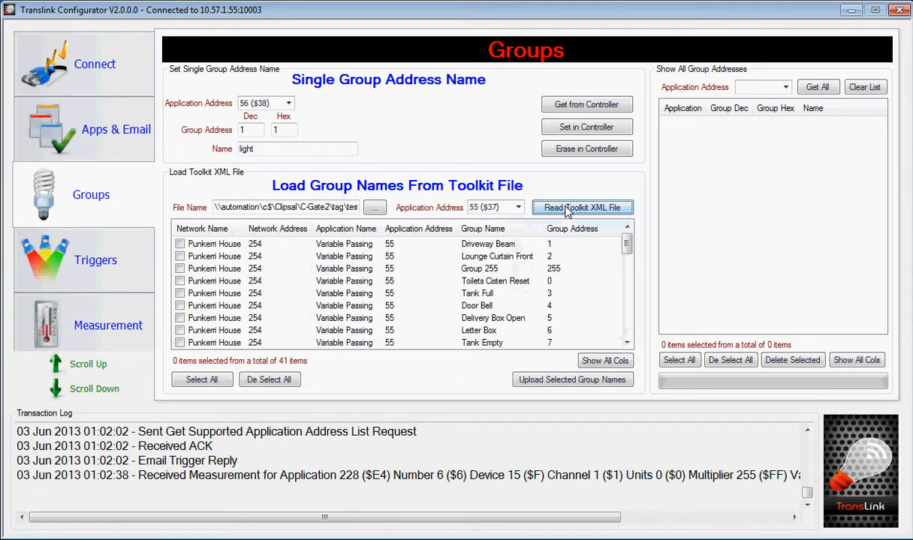
{"action": "mouse_move", "coordinate": [630, 252]}
{"action": "left_mouse_down"}
{"action": "mouse_move", "coordinate": [622, 329]}
{"action": "mouse_move", "coordinate": [629, 250]}
{"action": "left_mouse_up"}
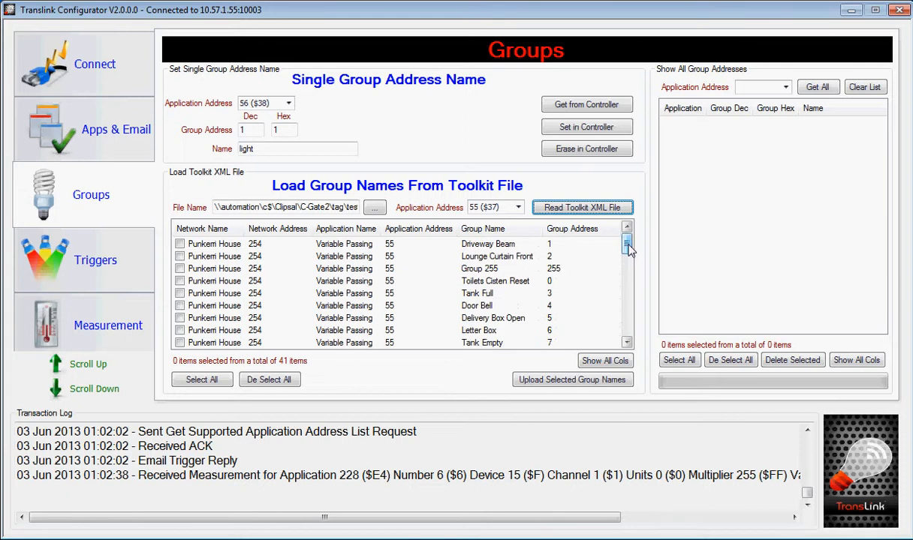
- Read the Toolkit group names for application address 56 ($38) and select Bath Heat 1, Bath Heat 2, Bath Light and Bath Shower Fan
{"action": "left_click", "coordinate": [518, 208]}
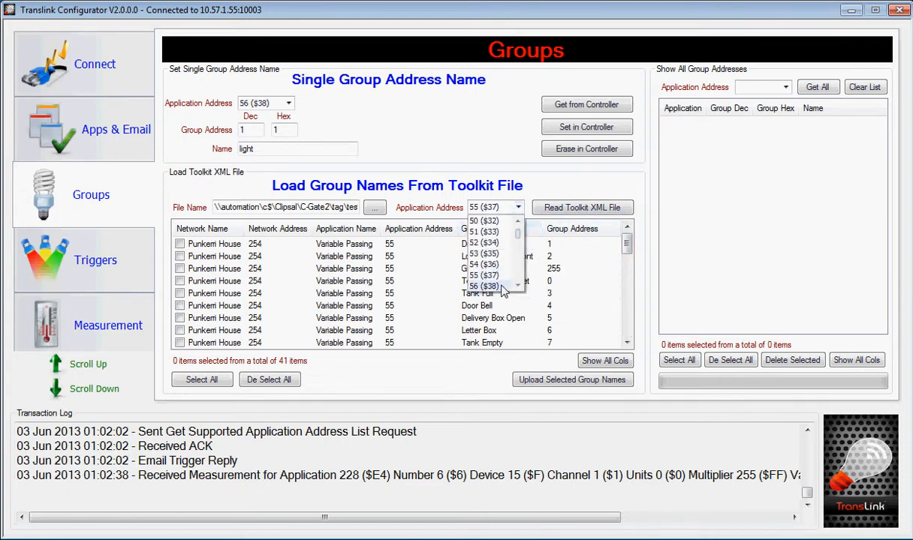
{"action": "left_click", "coordinate": [484, 286]}
{"action": "left_click", "coordinate": [578, 212]}
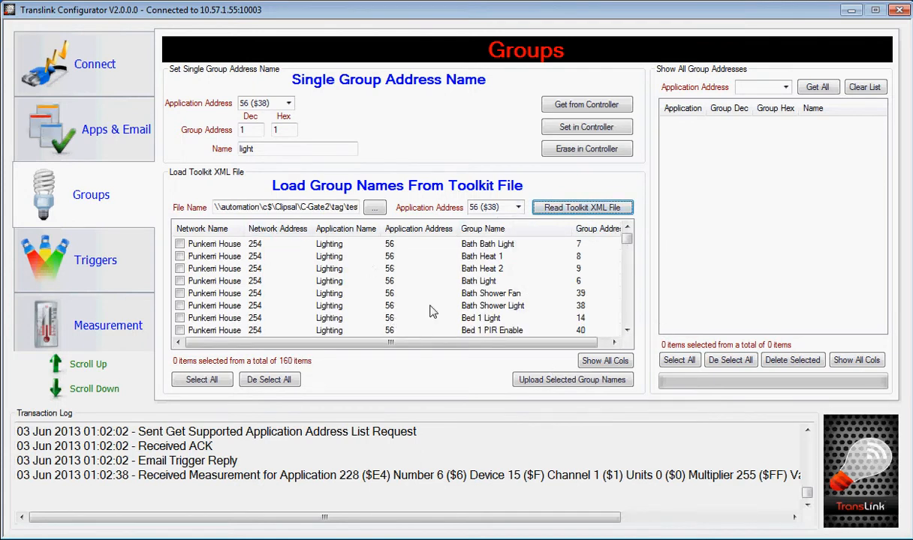
{"action": "left_click", "coordinate": [179, 256]}
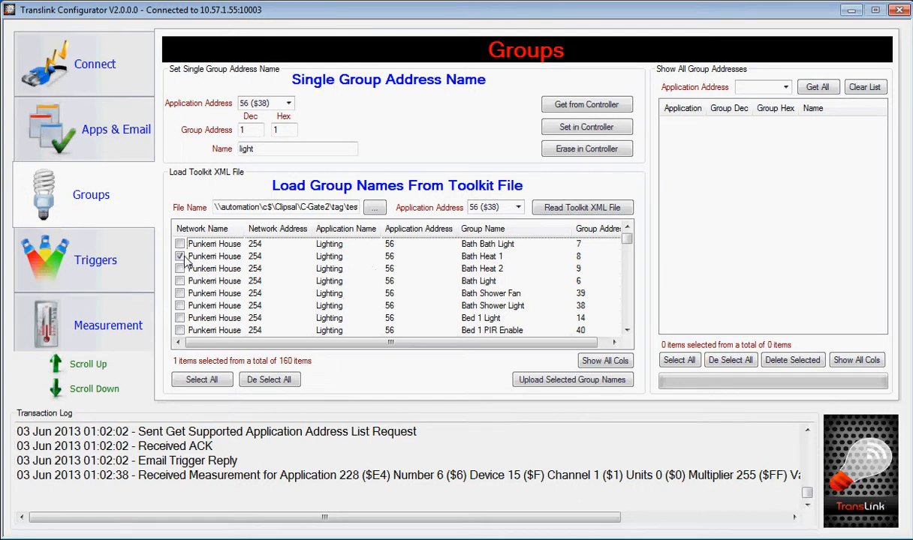
{"action": "left_click", "coordinate": [179, 269]}
{"action": "left_click", "coordinate": [179, 281]}
{"action": "left_click", "coordinate": [179, 294]}
- Retrieve all group addresses for application address 55 ($37) from the controller and look through the list
{"action": "left_click", "coordinate": [785, 87]}
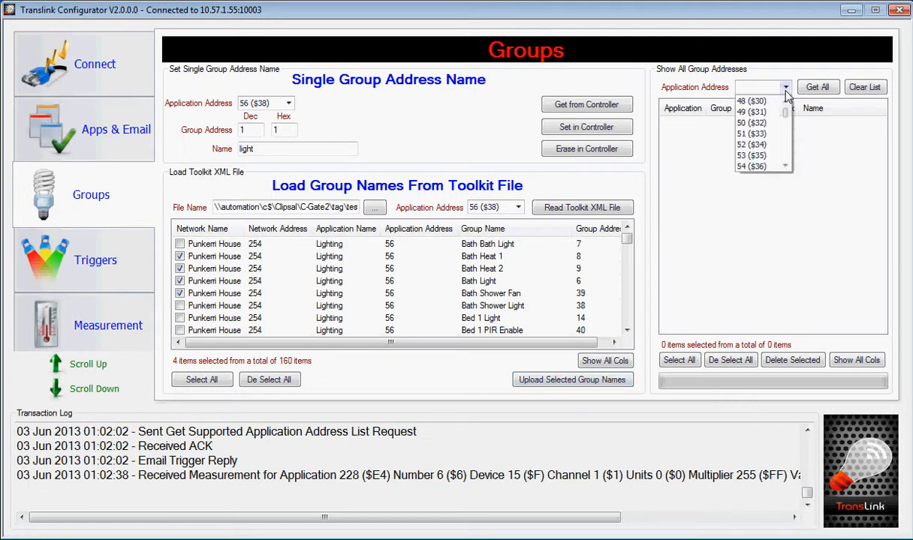
{"action": "left_click", "coordinate": [785, 167]}
{"action": "left_click", "coordinate": [785, 166]}
{"action": "left_click", "coordinate": [780, 153]}
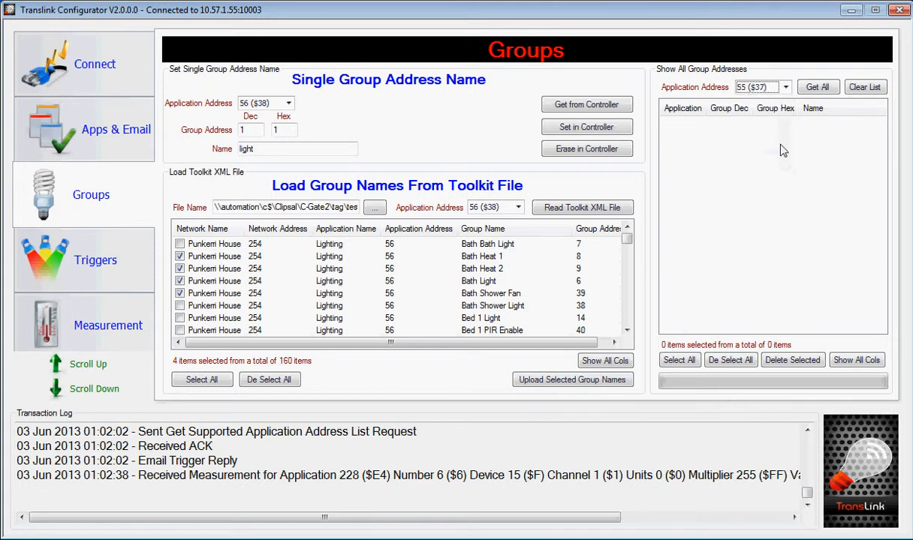
{"action": "left_click", "coordinate": [816, 87]}
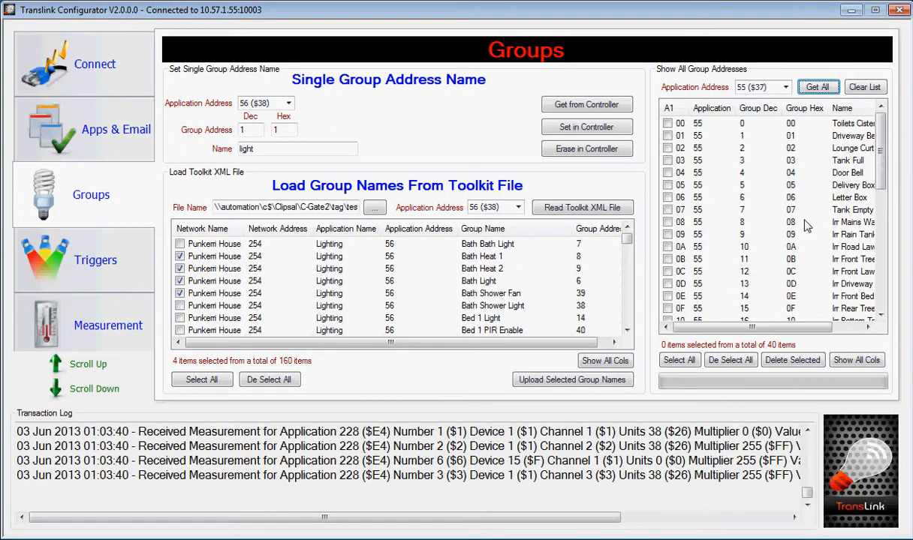
{"action": "left_click", "coordinate": [805, 222]}
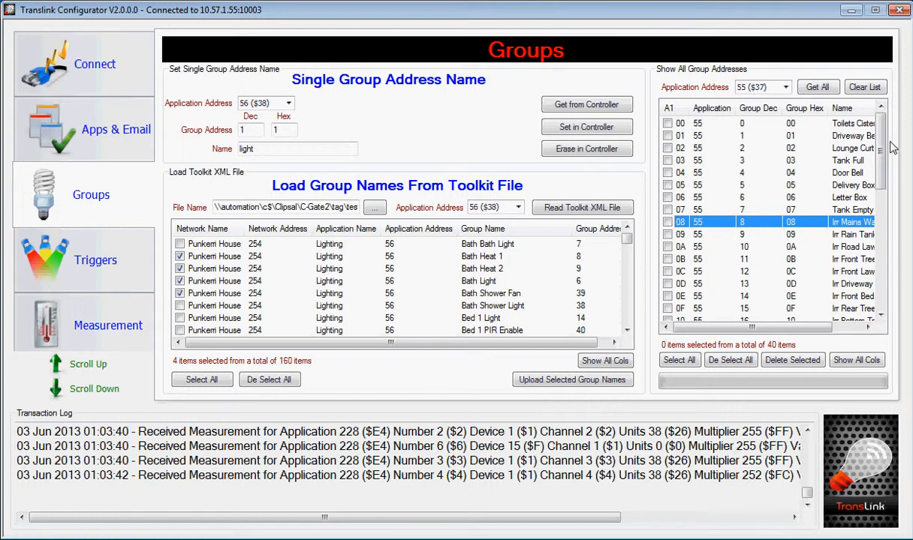
{"action": "scroll", "coordinate": [863, 199], "scroll_direction": "down", "scroll_amount": 4}
{"action": "scroll", "coordinate": [864, 199], "scroll_direction": "down", "scroll_amount": 4}
{"action": "scroll", "coordinate": [867, 150], "scroll_direction": "up", "scroll_amount": 9}
- Set the trigger number to 1 for a single trigger name
{"action": "left_click", "coordinate": [121, 259]}
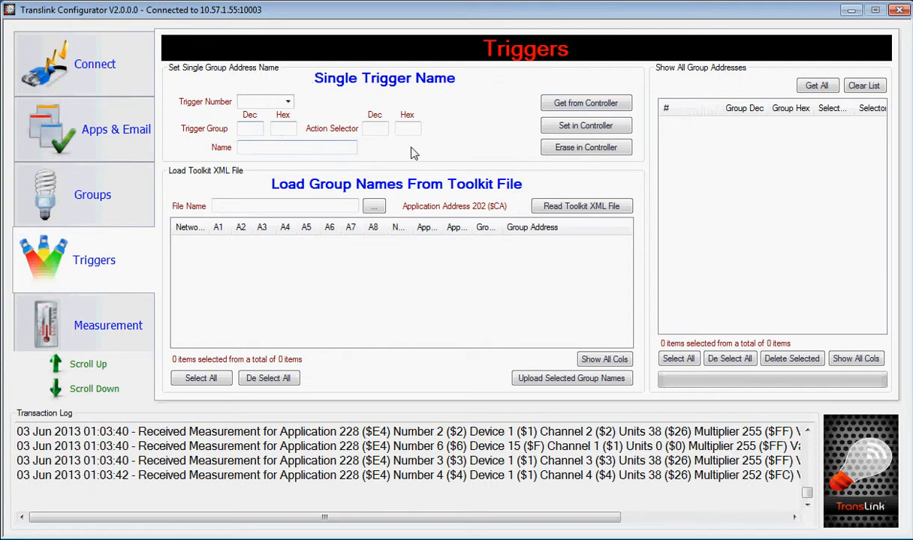
{"action": "left_click", "coordinate": [281, 101]}
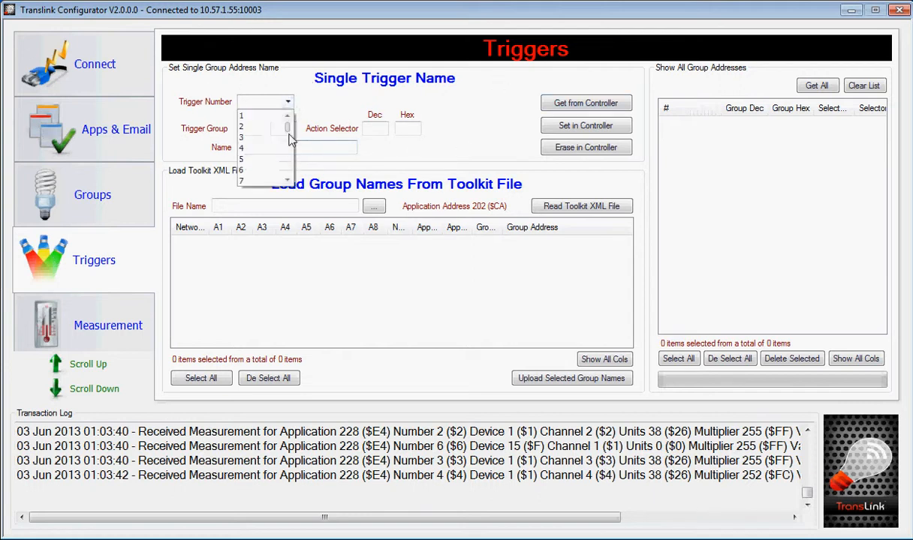
{"action": "mouse_move", "coordinate": [287, 129]}
{"action": "left_mouse_down"}
{"action": "mouse_move", "coordinate": [287, 180]}
{"action": "mouse_move", "coordinate": [291, 115]}
{"action": "left_mouse_up"}
{"action": "left_click", "coordinate": [322, 99]}
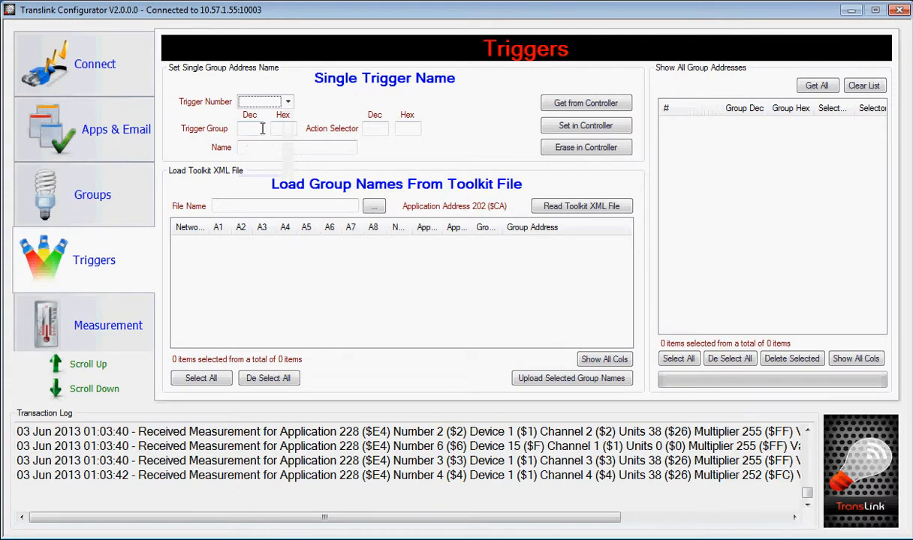
{"action": "left_click", "coordinate": [285, 103]}
{"action": "left_click", "coordinate": [262, 113]}
- Retrieve all triggers from the controller and review their group, selector and name values
{"action": "left_click", "coordinate": [829, 87]}
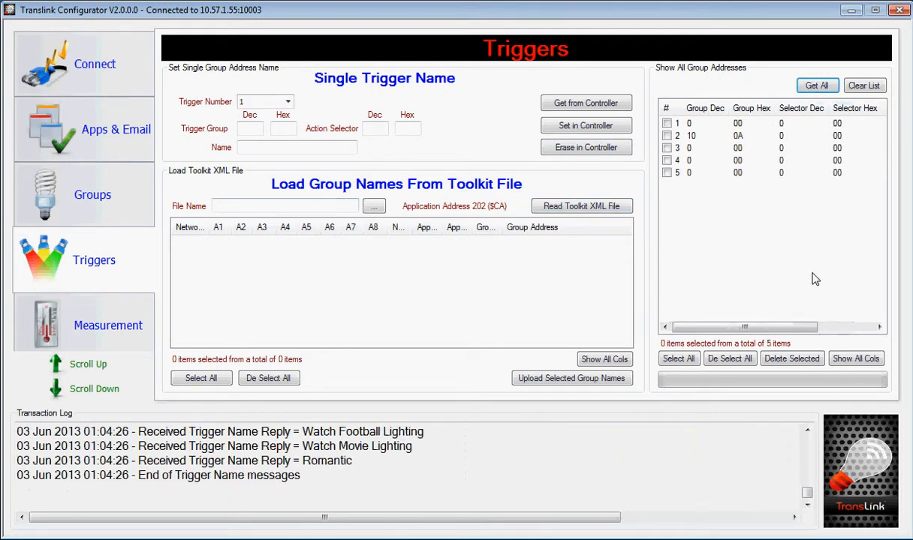
{"action": "left_click_drag", "start_coordinate": [721, 328], "coordinate": [811, 327]}
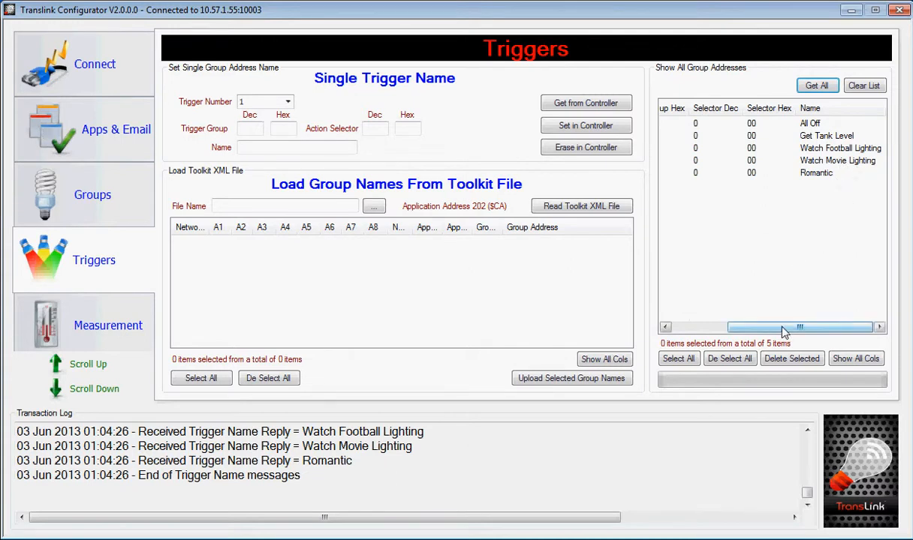
{"action": "left_click_drag", "start_coordinate": [782, 327], "coordinate": [729, 327]}
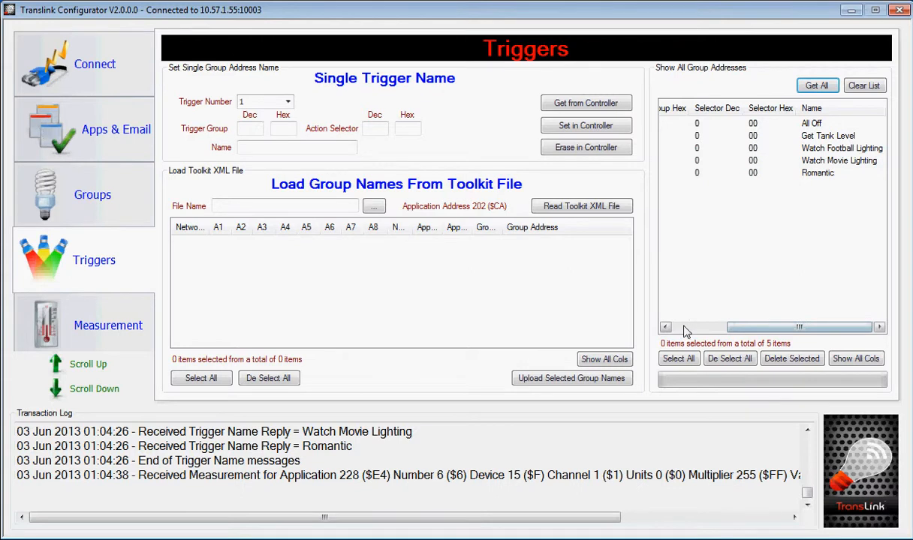
- Go to the measurement settings and look through the measurement numbers available for a single measurement name
{"action": "left_click", "coordinate": [91, 325]}
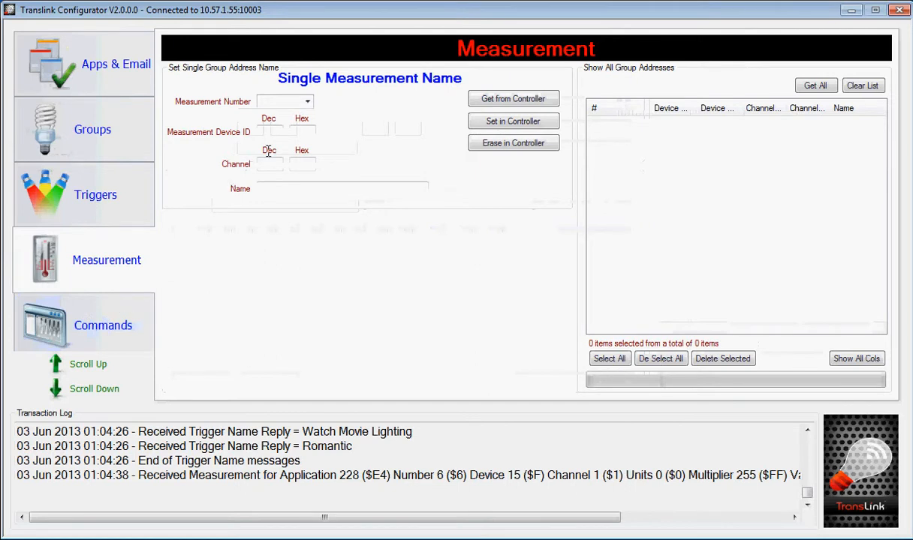
{"action": "left_click", "coordinate": [307, 101]}
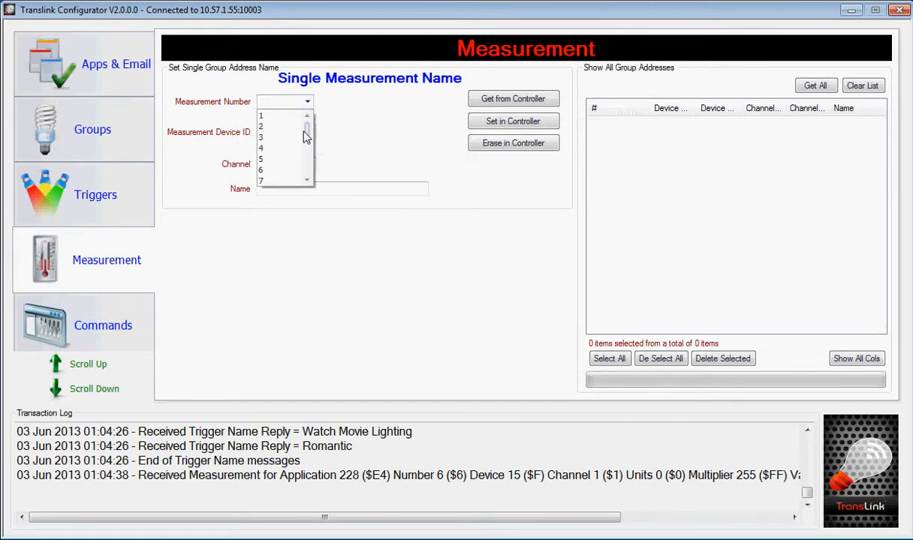
{"action": "mouse_move", "coordinate": [307, 133]}
{"action": "left_mouse_down"}
{"action": "mouse_move", "coordinate": [309, 169]}
{"action": "mouse_move", "coordinate": [316, 118]}
{"action": "left_mouse_up"}
{"action": "left_click", "coordinate": [390, 133]}
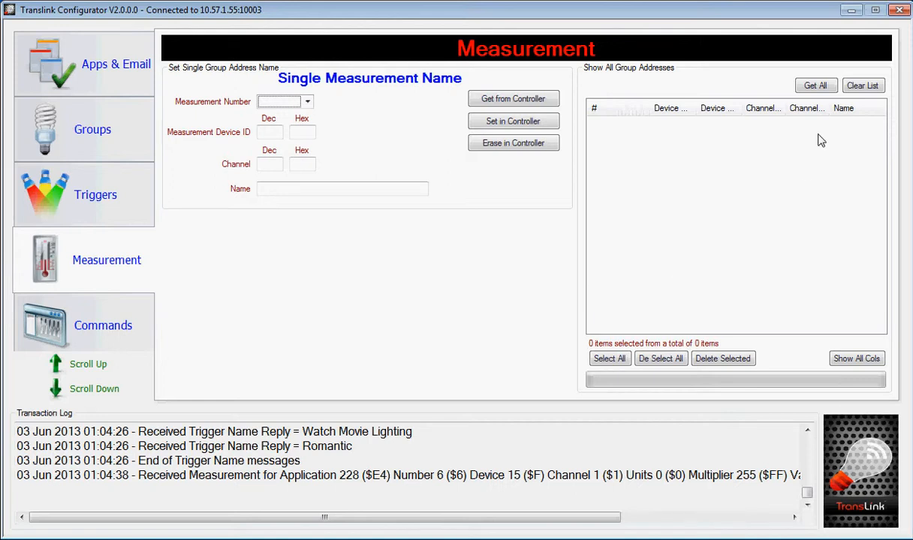
- Retrieve all measurements from the controller and review their device, channel and name values
{"action": "left_click", "coordinate": [815, 85]}
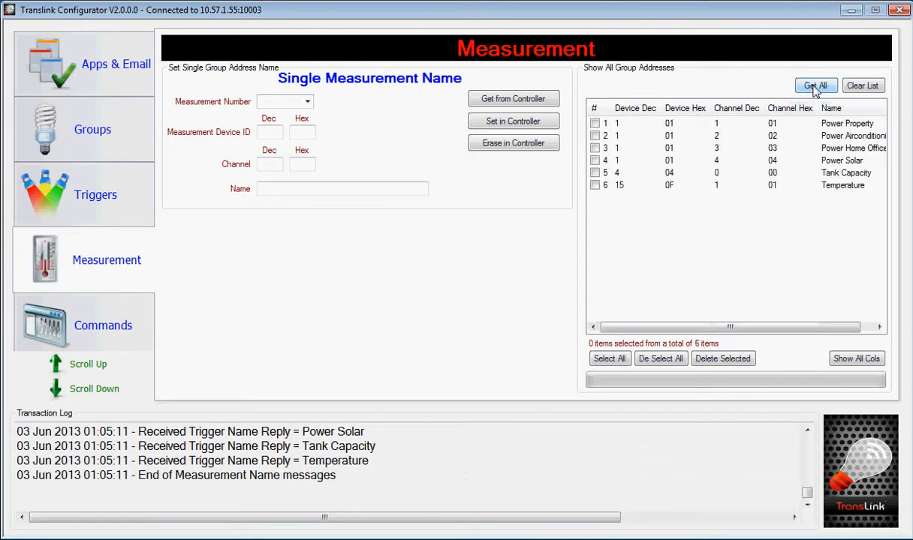
{"action": "left_click_drag", "start_coordinate": [708, 326], "coordinate": [758, 338]}
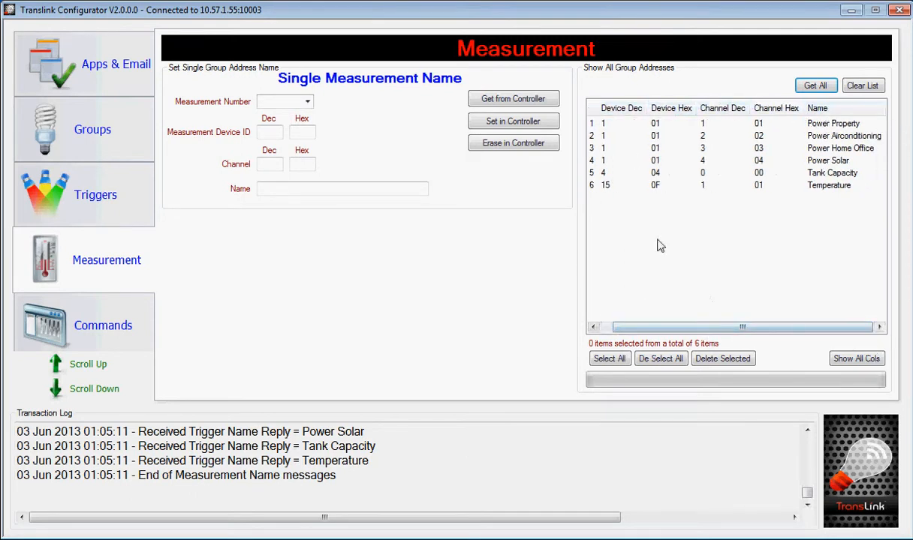
{"action": "left_click", "coordinate": [604, 328]}
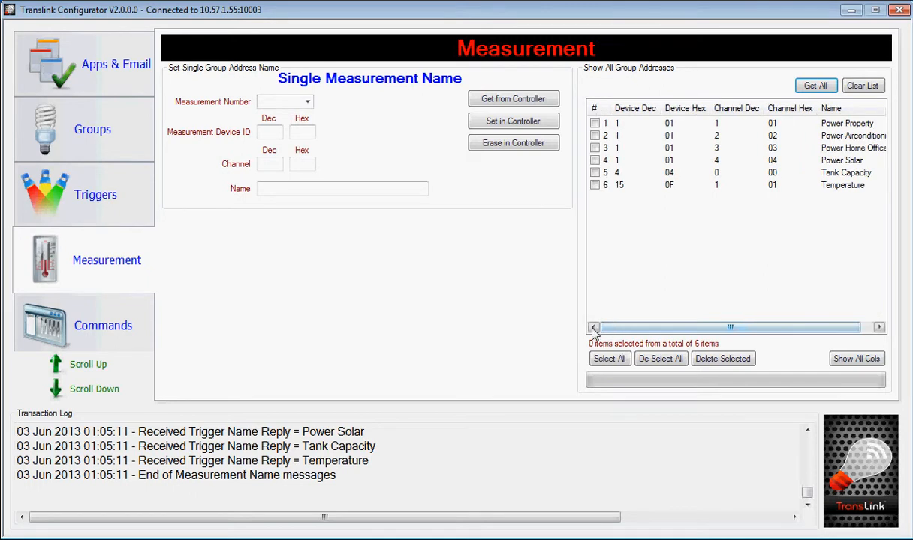
- Retrieve all lighting group levels for application address 55 ($37) from the Translink's RAM using the lighting commands
{"action": "left_click", "coordinate": [100, 320]}
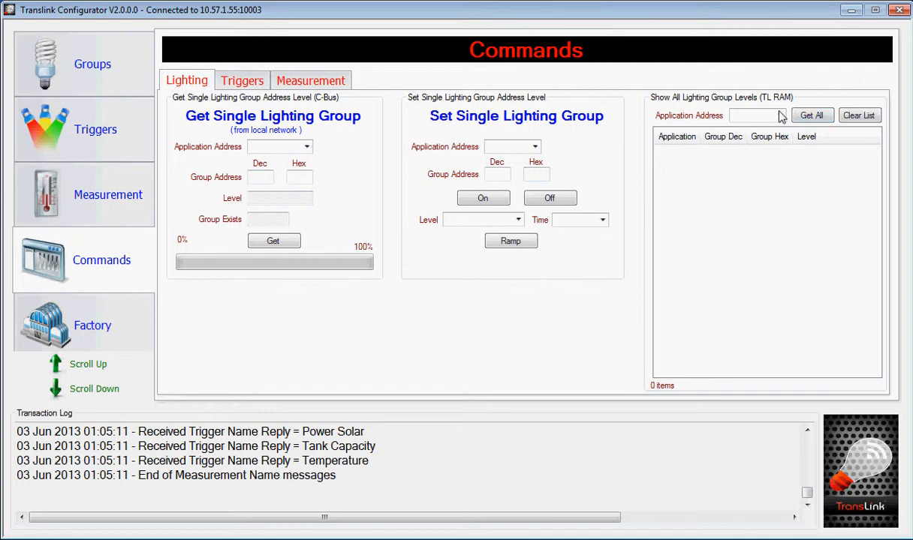
{"action": "left_click", "coordinate": [743, 115]}
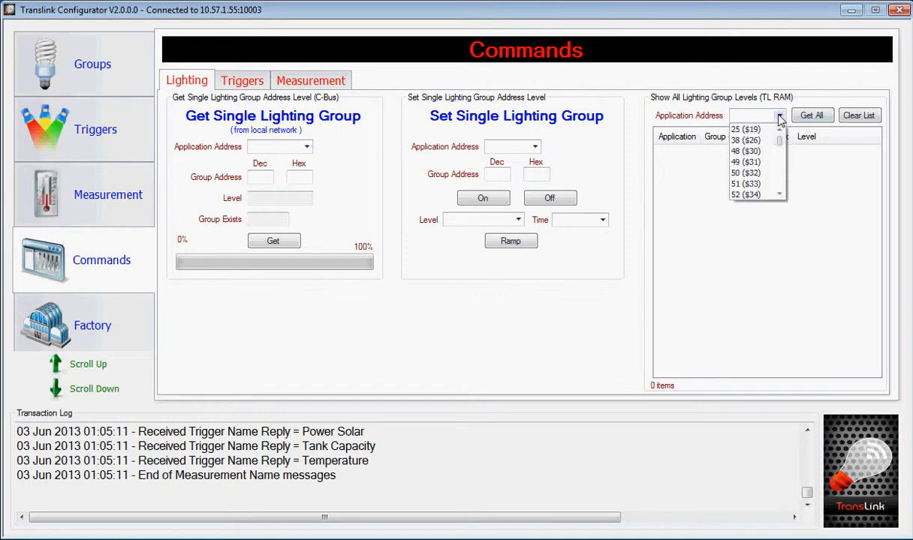
{"action": "left_click", "coordinate": [779, 194]}
{"action": "left_click", "coordinate": [779, 193]}
{"action": "left_click", "coordinate": [779, 194]}
{"action": "left_click", "coordinate": [779, 194]}
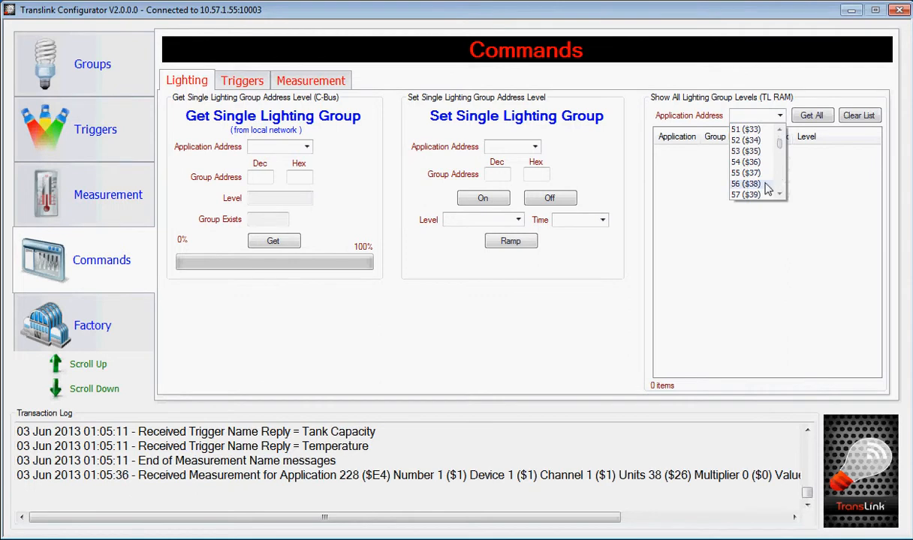
{"action": "left_click", "coordinate": [745, 183]}
{"action": "left_click", "coordinate": [811, 117]}
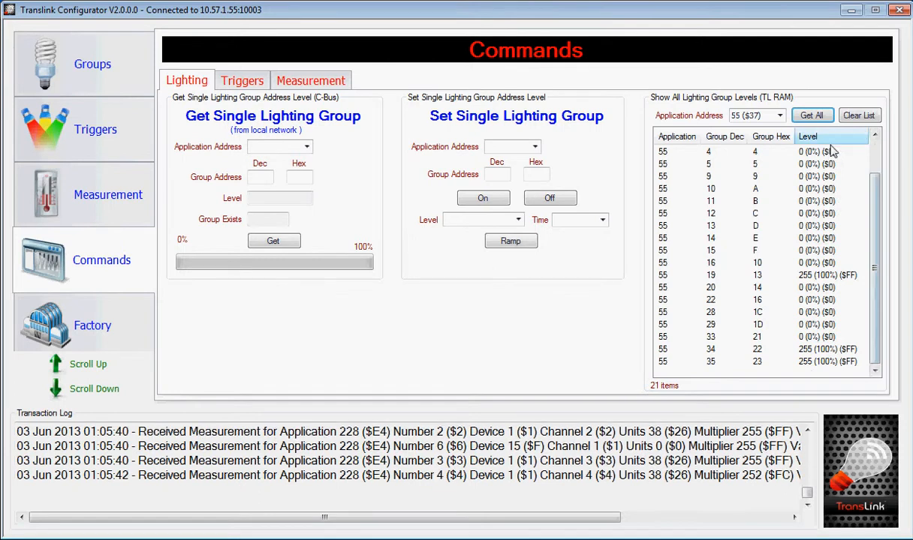
- View the form for sending trigger commands, and retrieve all measurement levels from the Translink's RAM
{"action": "left_click", "coordinate": [237, 81]}
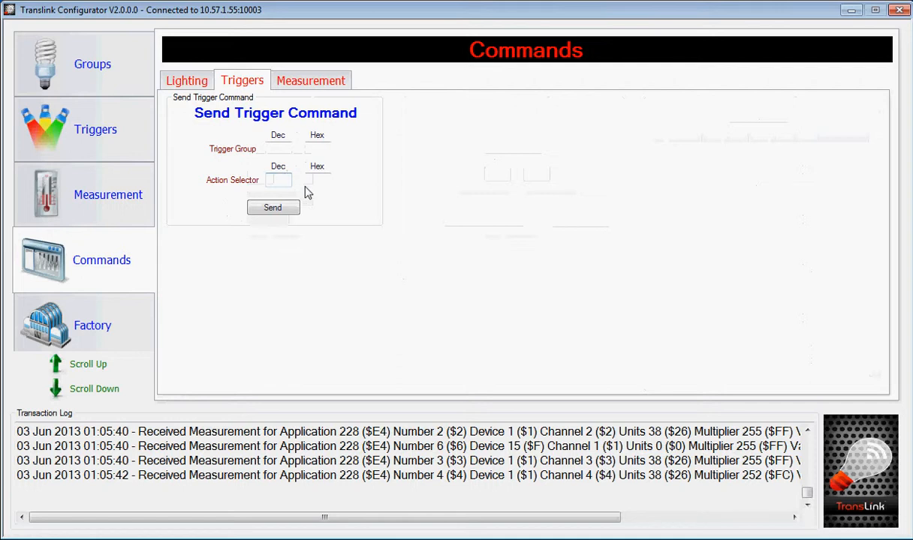
{"action": "left_click", "coordinate": [319, 84]}
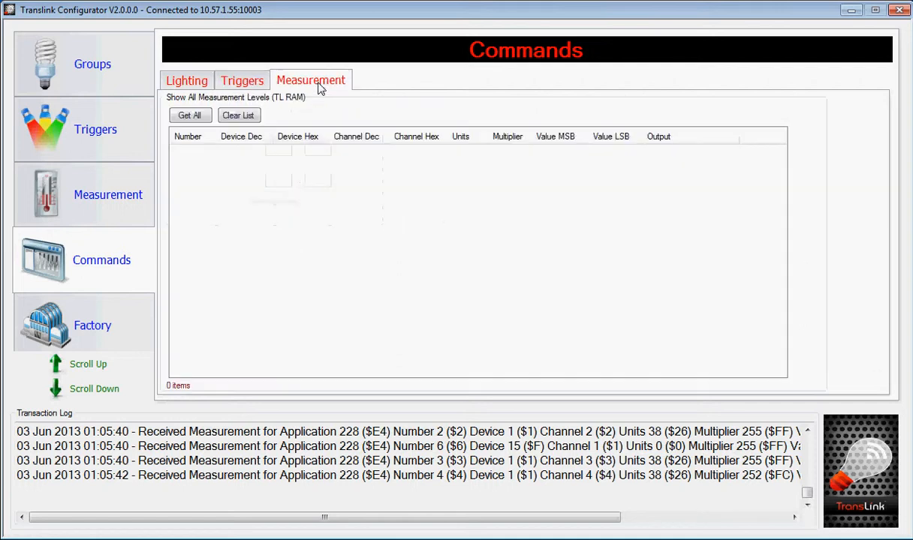
{"action": "left_click", "coordinate": [183, 117]}
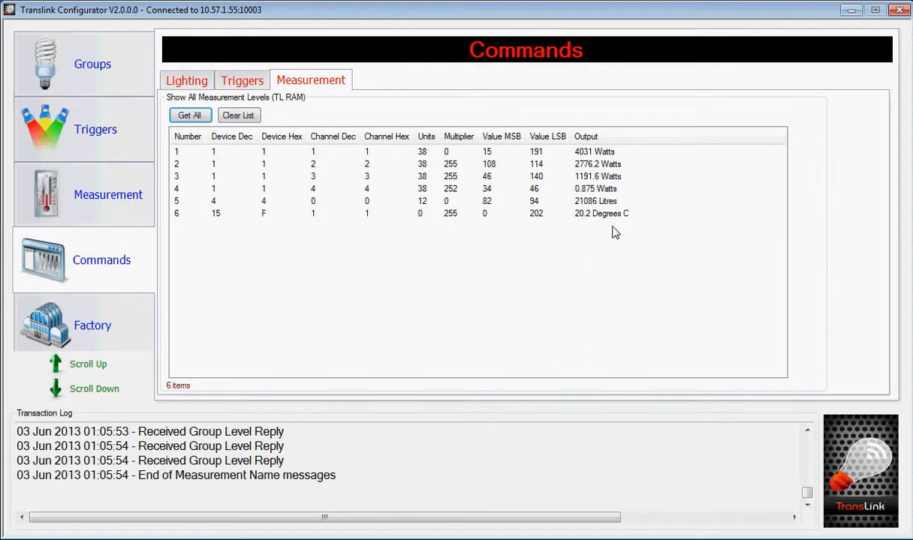
- Look over the factory options for erasing the EEProm and rebooting, and open the PIN number for entry
{"action": "left_click", "coordinate": [135, 331]}
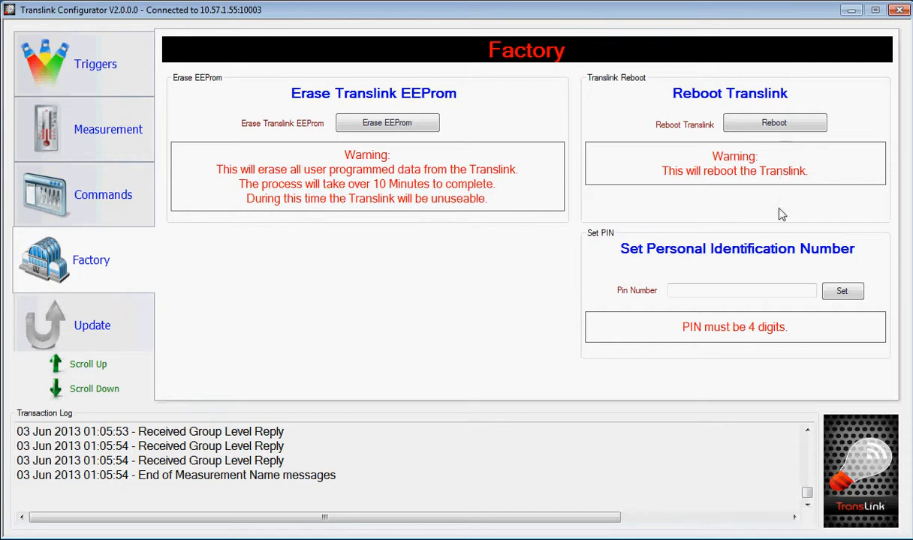
{"action": "left_click", "coordinate": [731, 295]}
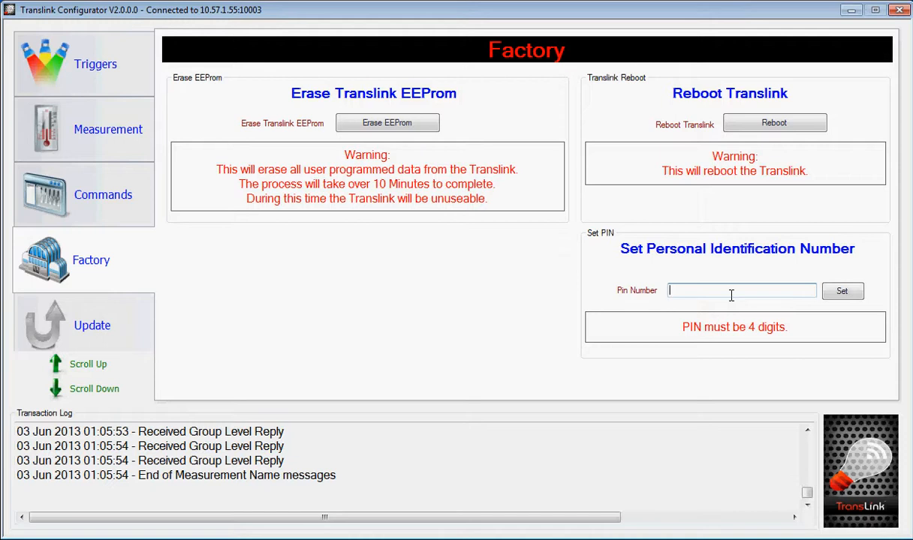
{"action": "left_click", "coordinate": [730, 296]}
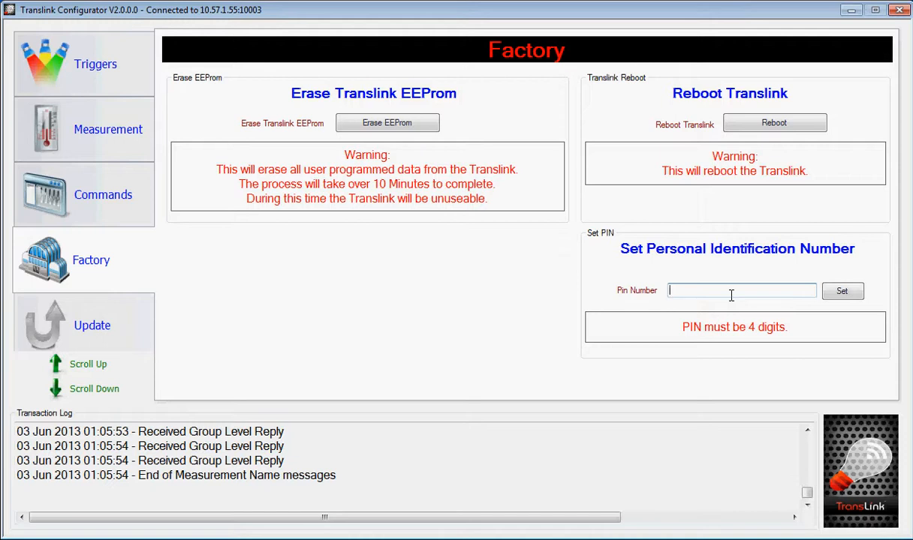